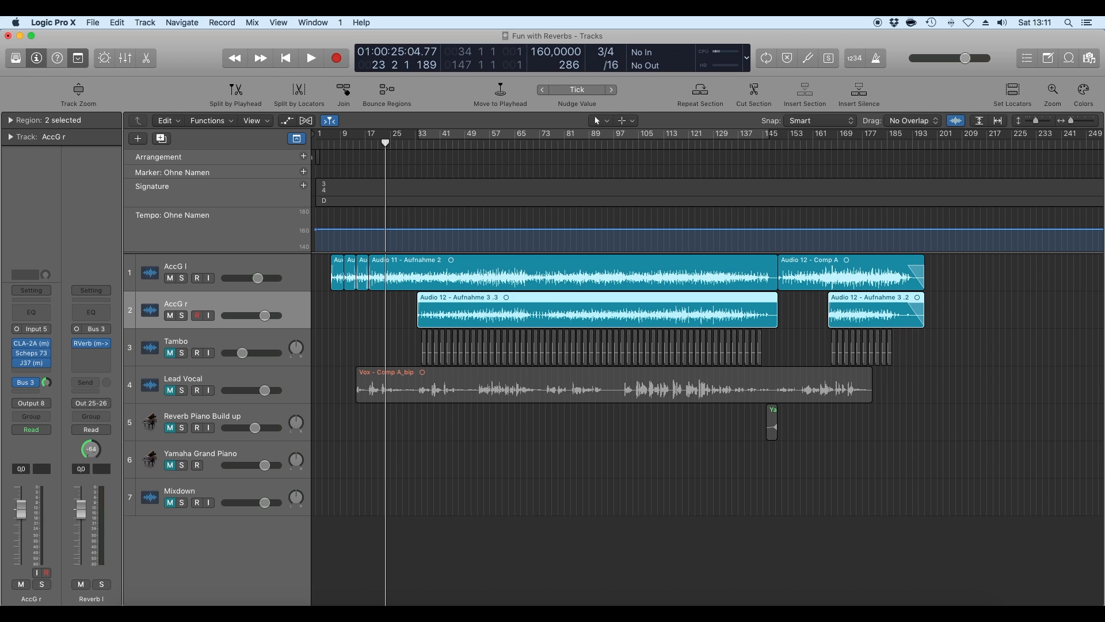
Inspect the RVerb settings on the Reverb l channel and close the plug-in window
left_click(91, 350)
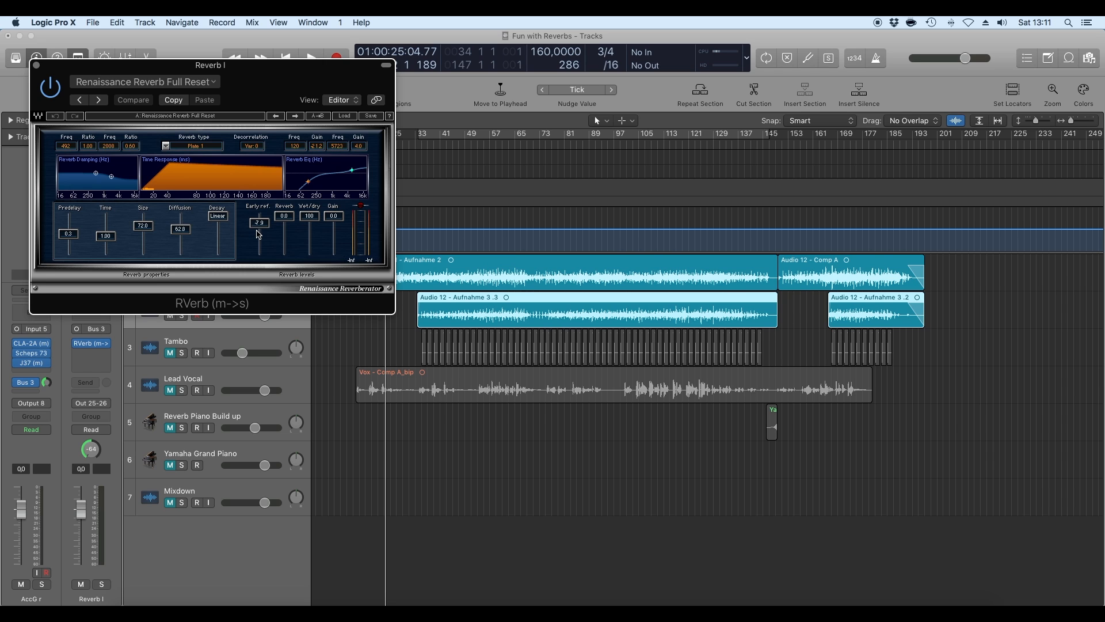
left_click(36, 66)
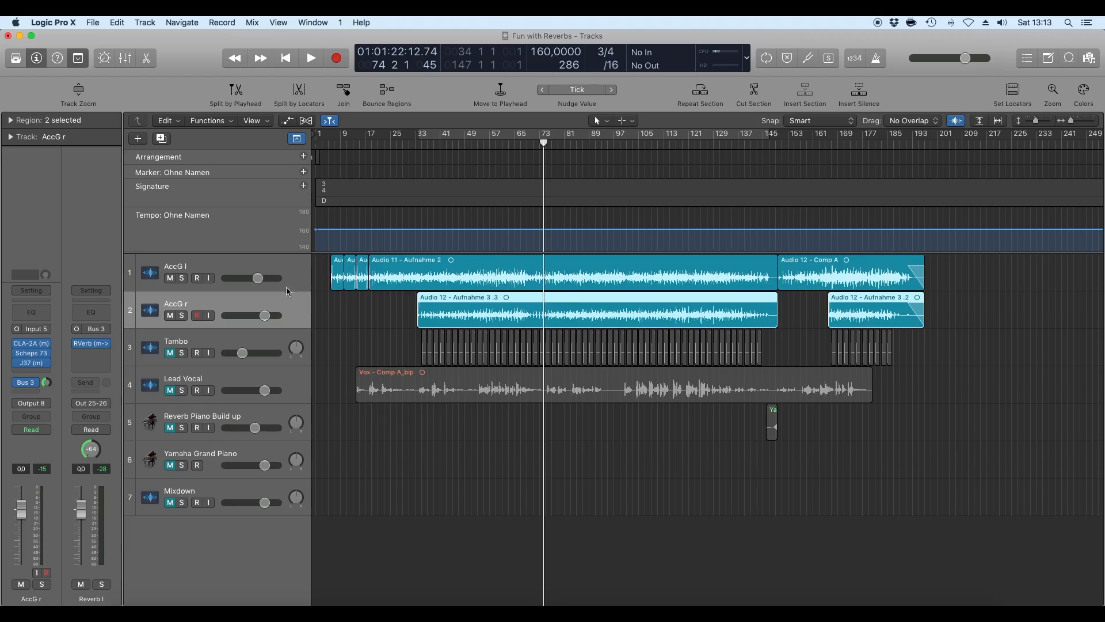
Mute the AccG l and AccG r tracks and unmute the Tambo track
left_click(170, 280)
left_click(171, 314)
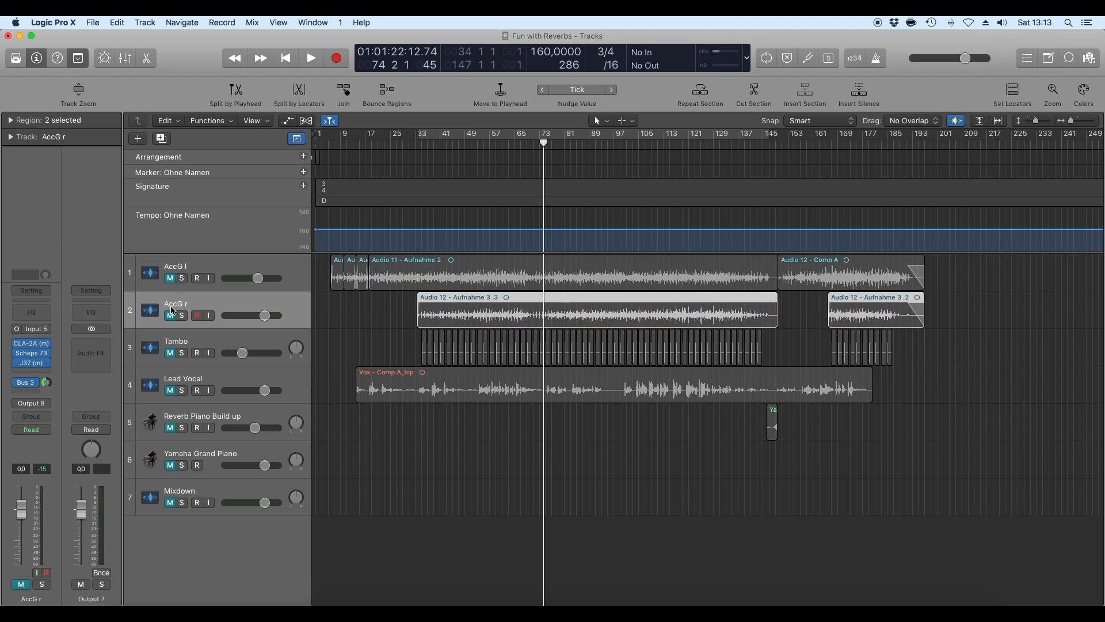
left_click(170, 354)
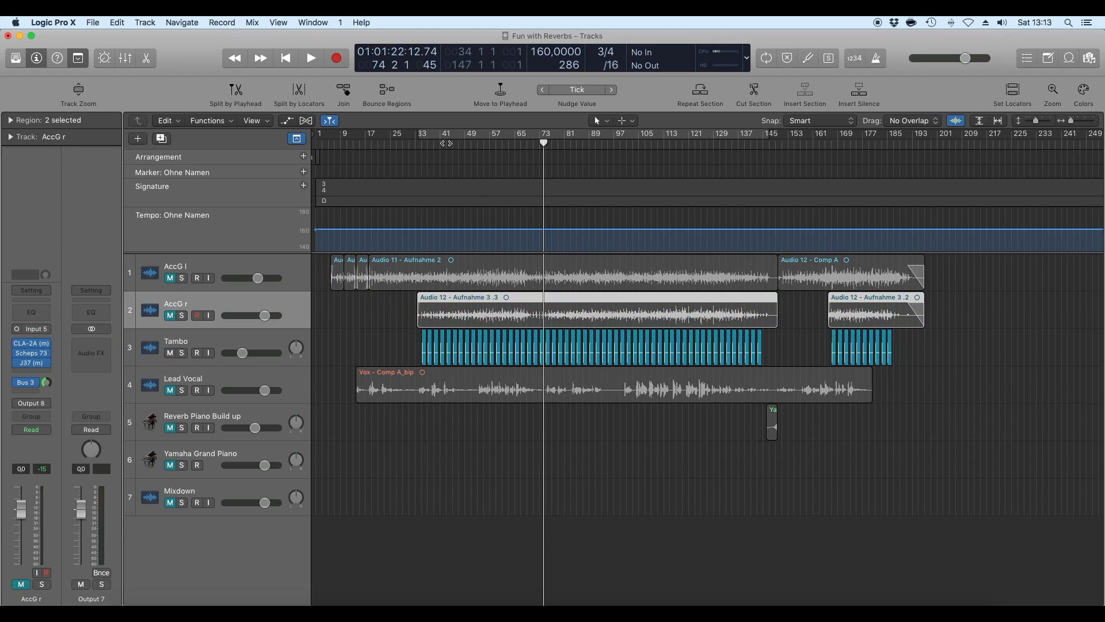
Play the Tambo track from bar 35, select it to show its channel strip, and stop playback
left_click(427, 143)
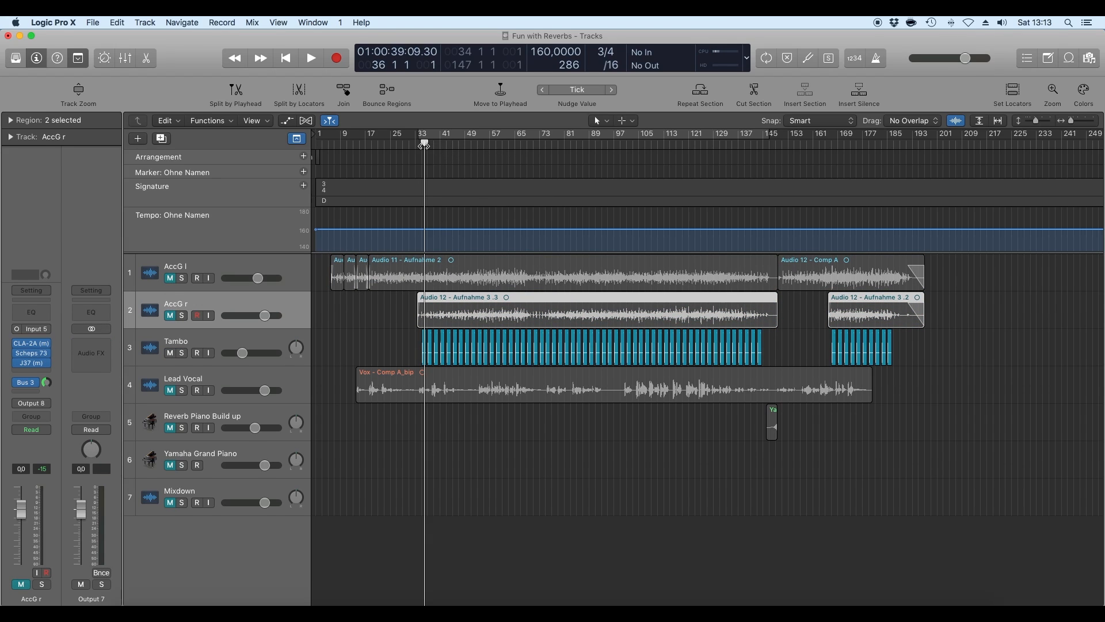
double_click(421, 144)
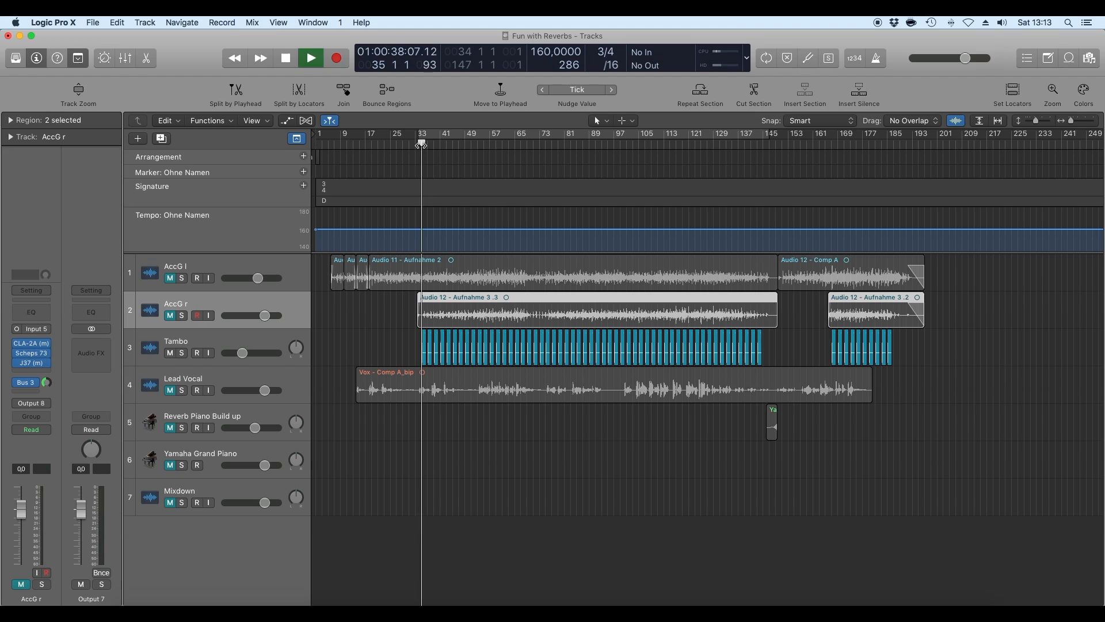
left_click(225, 346)
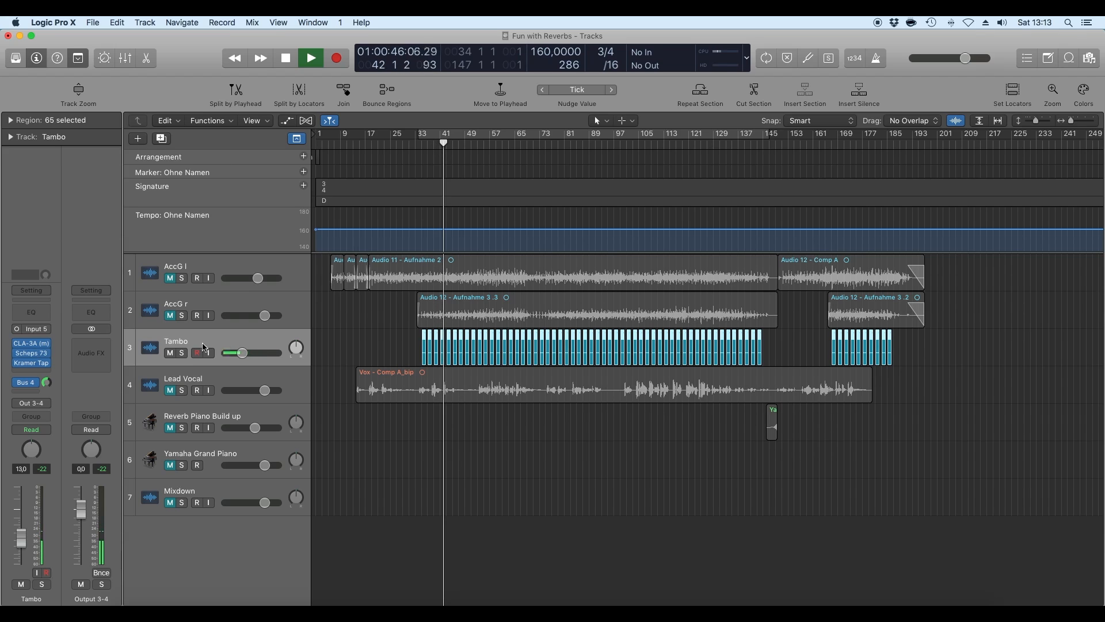
mouse_move(46, 363)
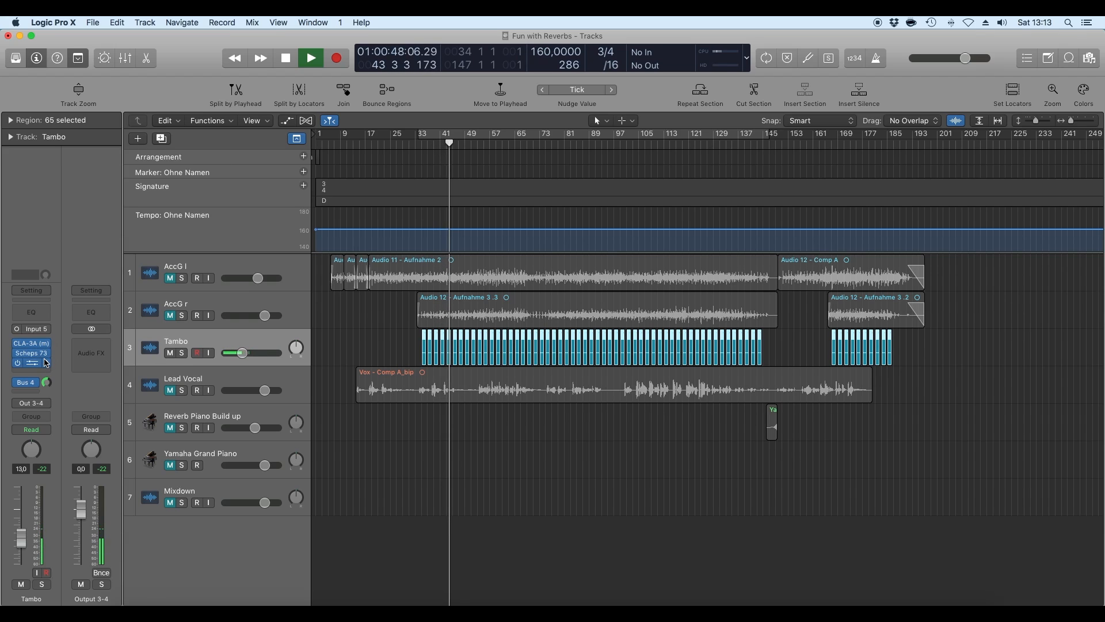
key("space")
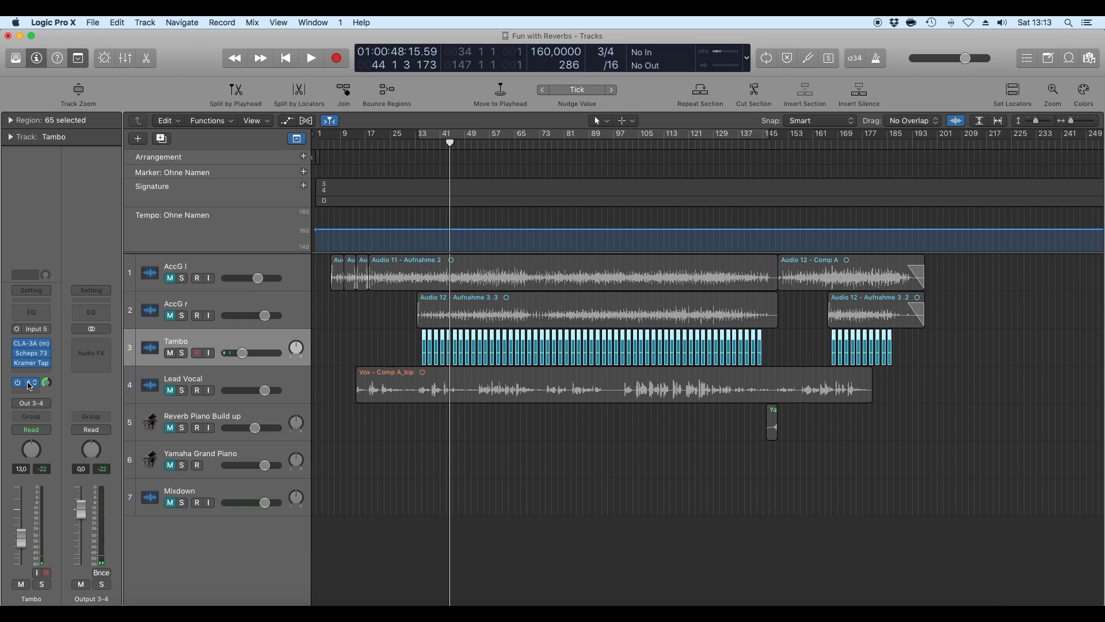
Show the Filtered Reverb# channel fed by Tambo's Bus 4 send, inspect its PlatinumVerb settings and close the plug-in window
left_click(28, 384)
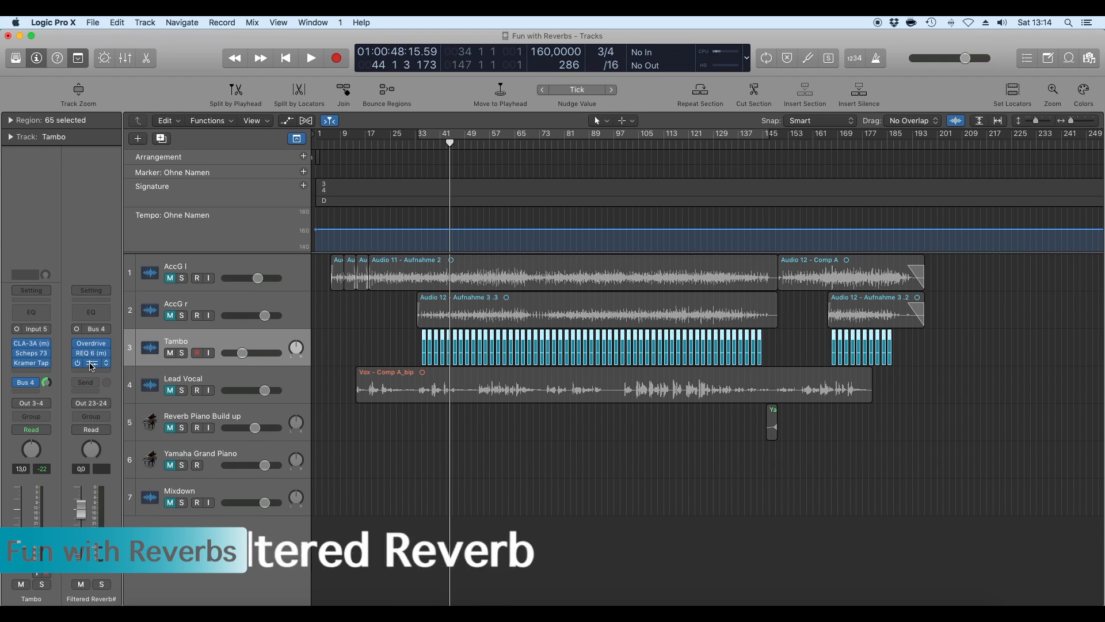
left_click(91, 363)
left_click_drag(413, 458, 607, 426)
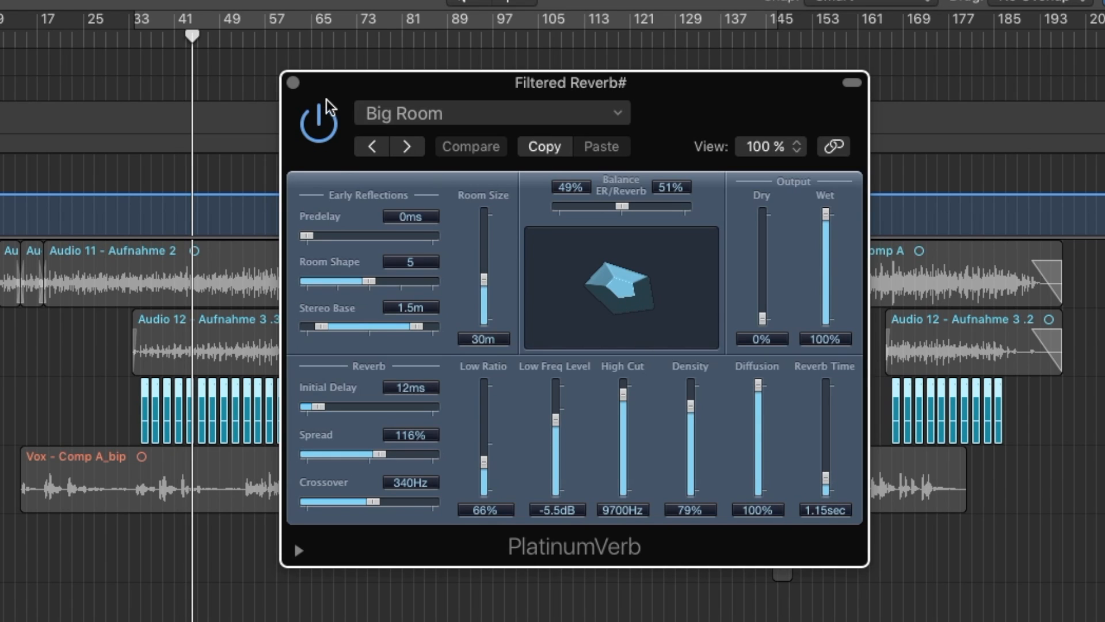
left_click(293, 83)
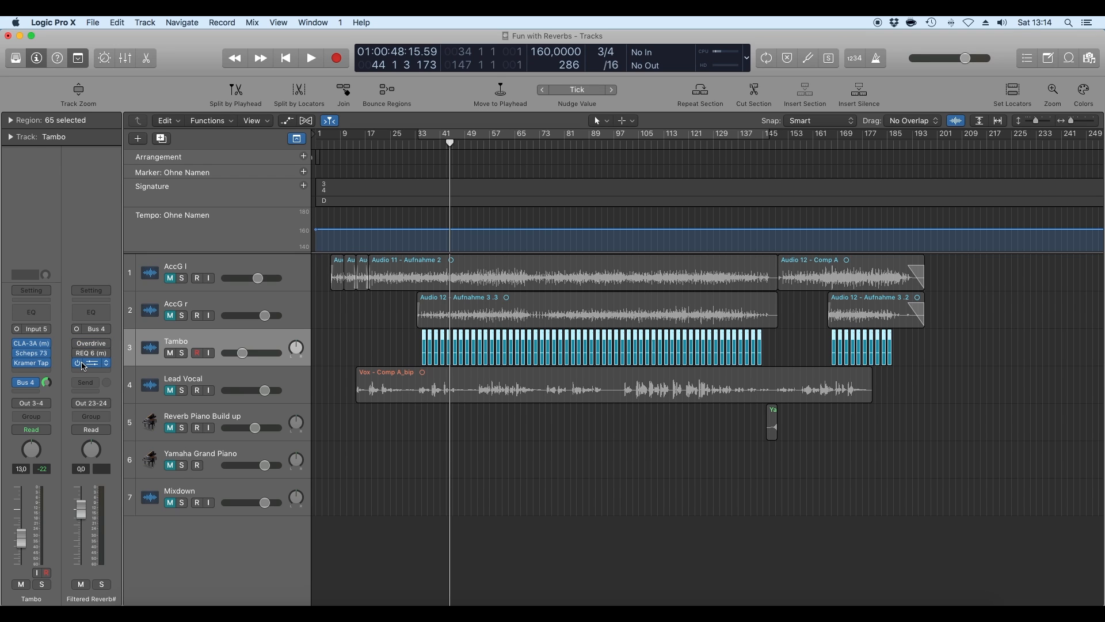
Play the Tambo track from bar 35 with Overdrive and REQ 6 bypassed on the Filtered Reverb# channel
left_click(422, 146)
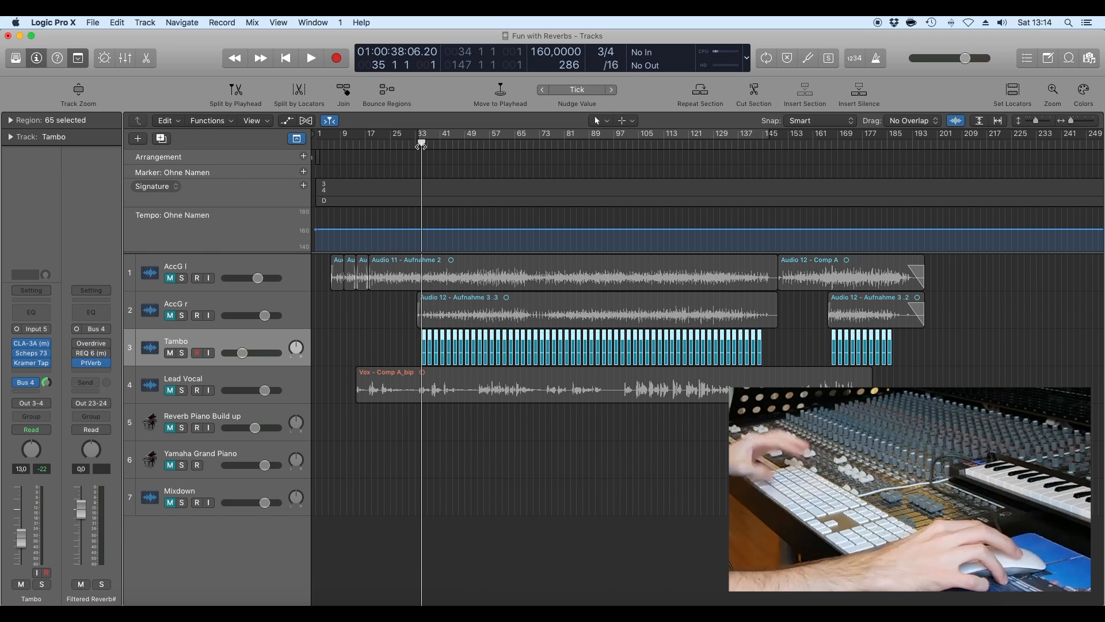
key("space")
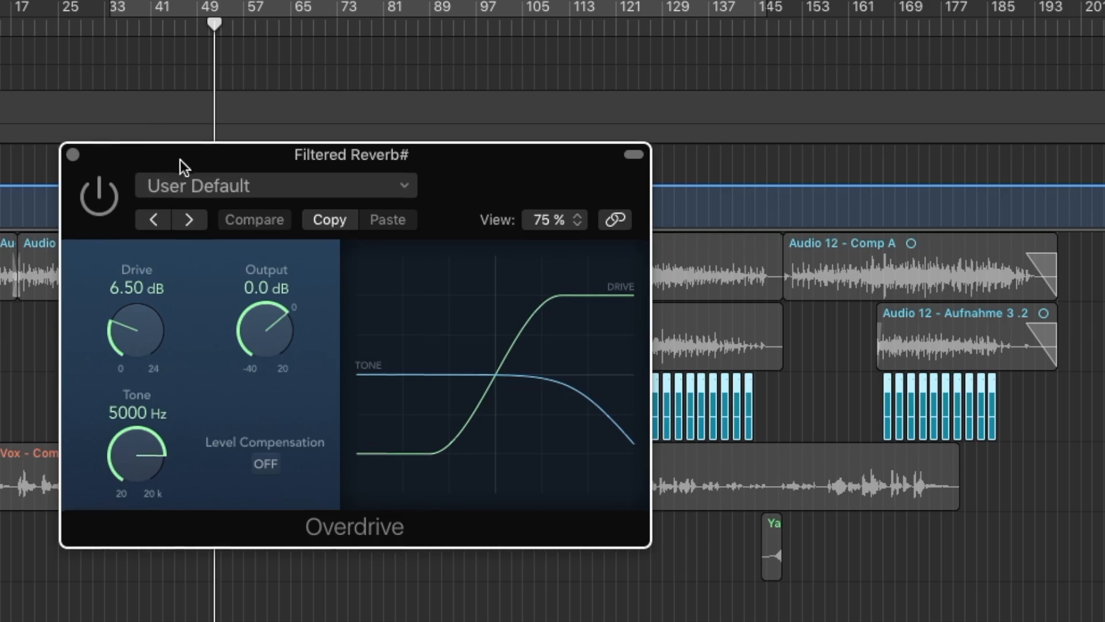
Compare the Tambo reverb with Overdrive bypassed and active during playback, leave Overdrive switched on and close its window
left_click_drag(173, 160, 384, 127)
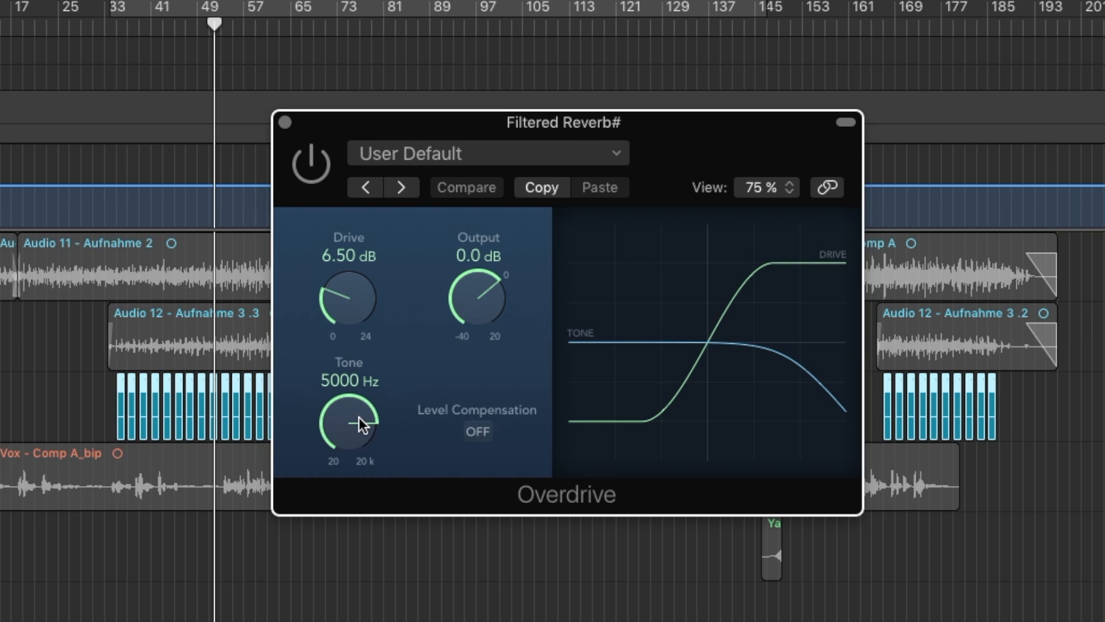
left_click(197, 28)
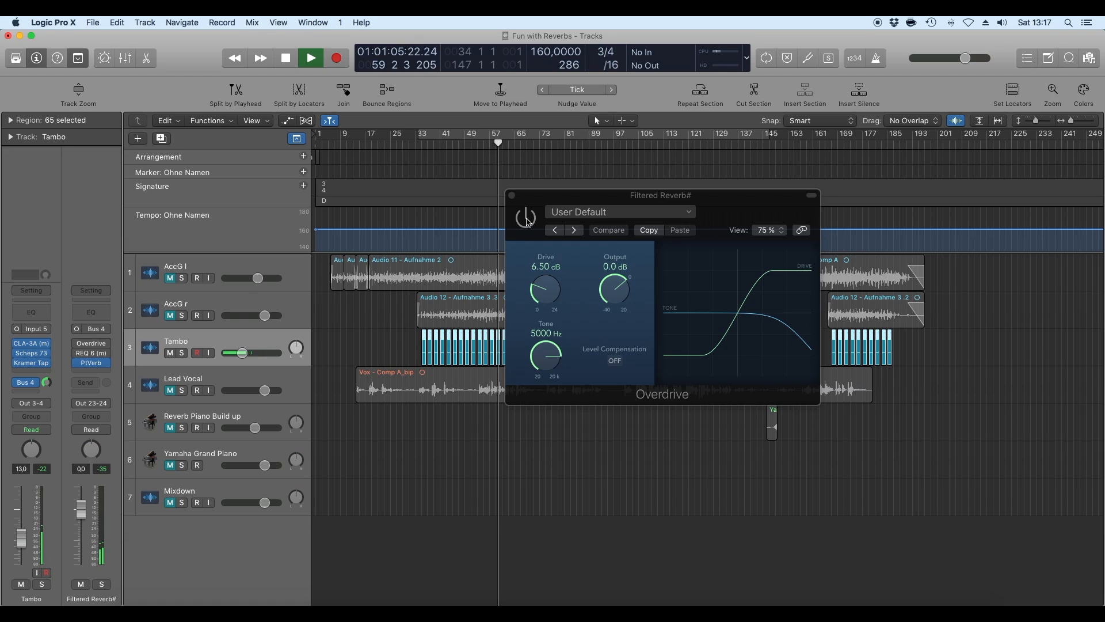
left_click(526, 219)
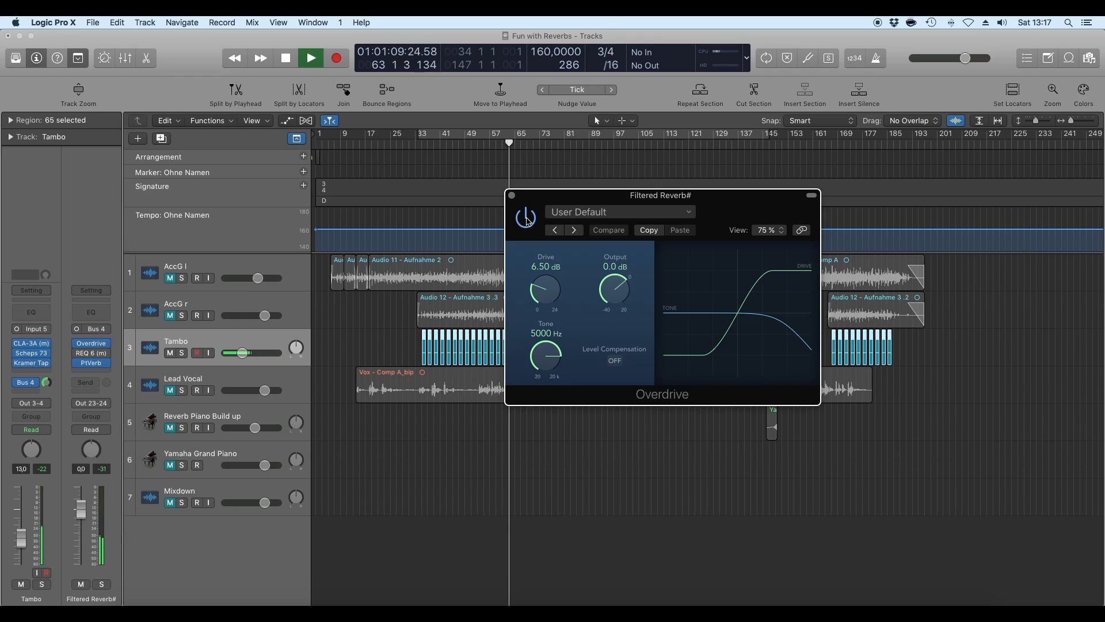
left_click(526, 219)
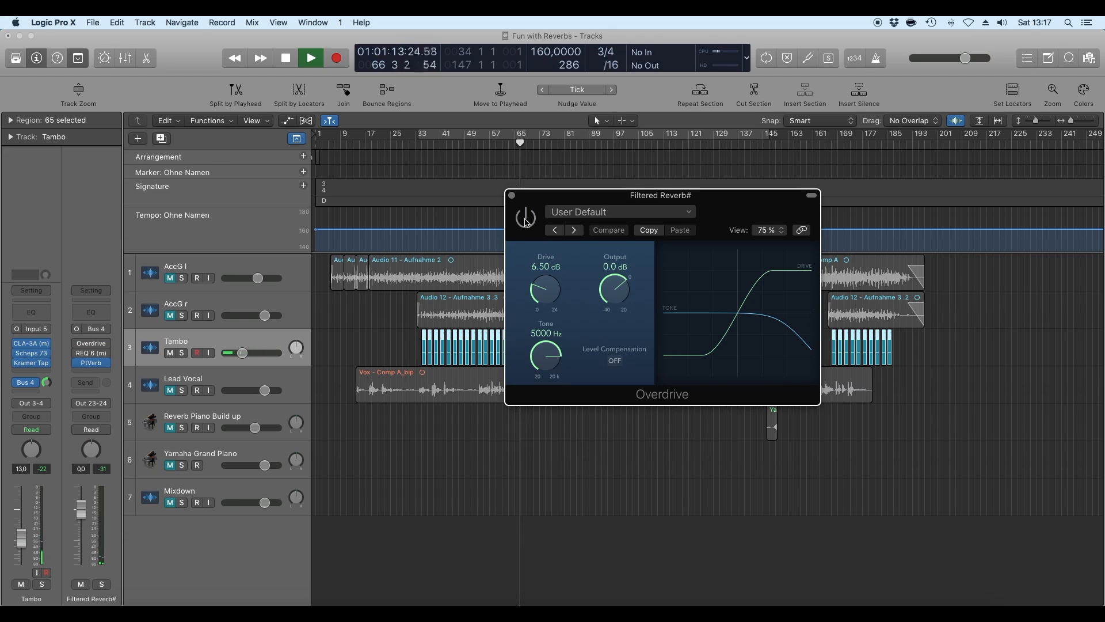
left_click(526, 220)
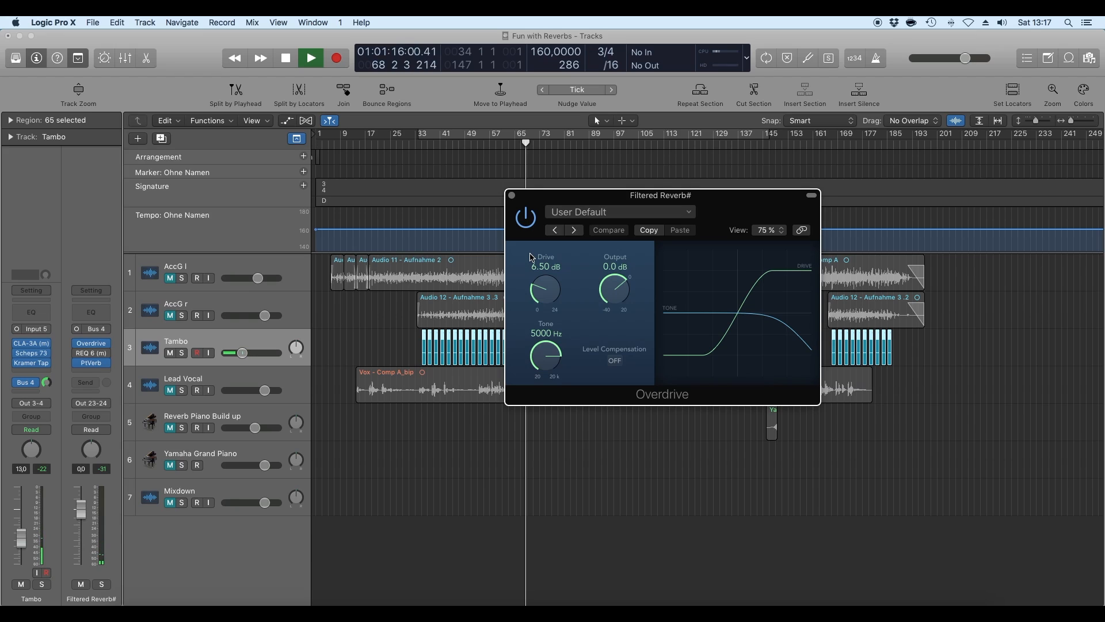
key("space")
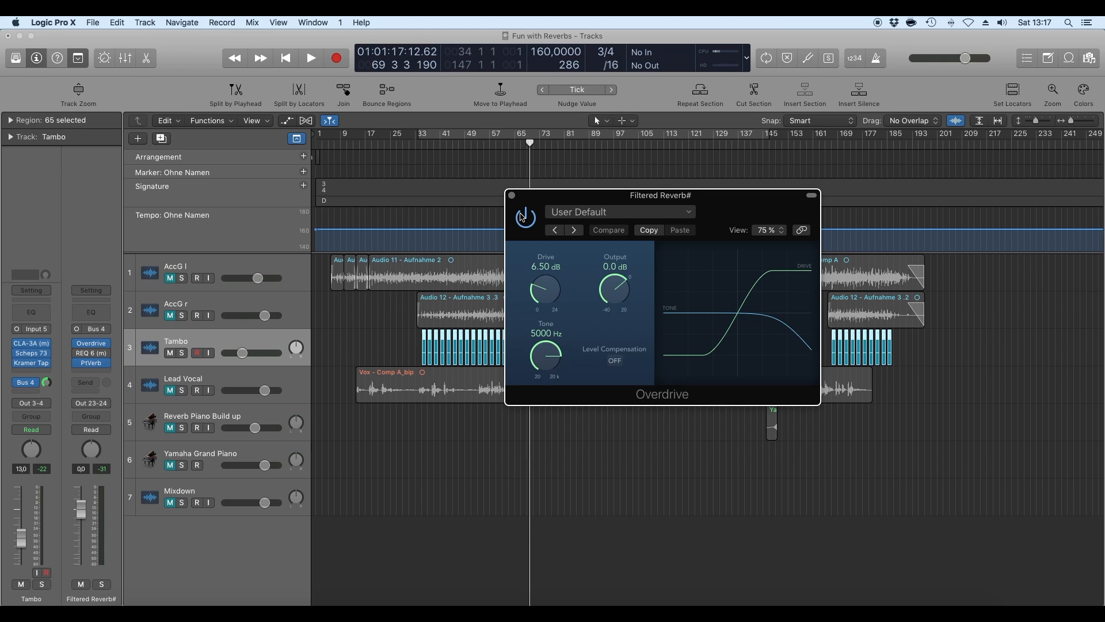
left_click_drag(541, 195, 410, 350)
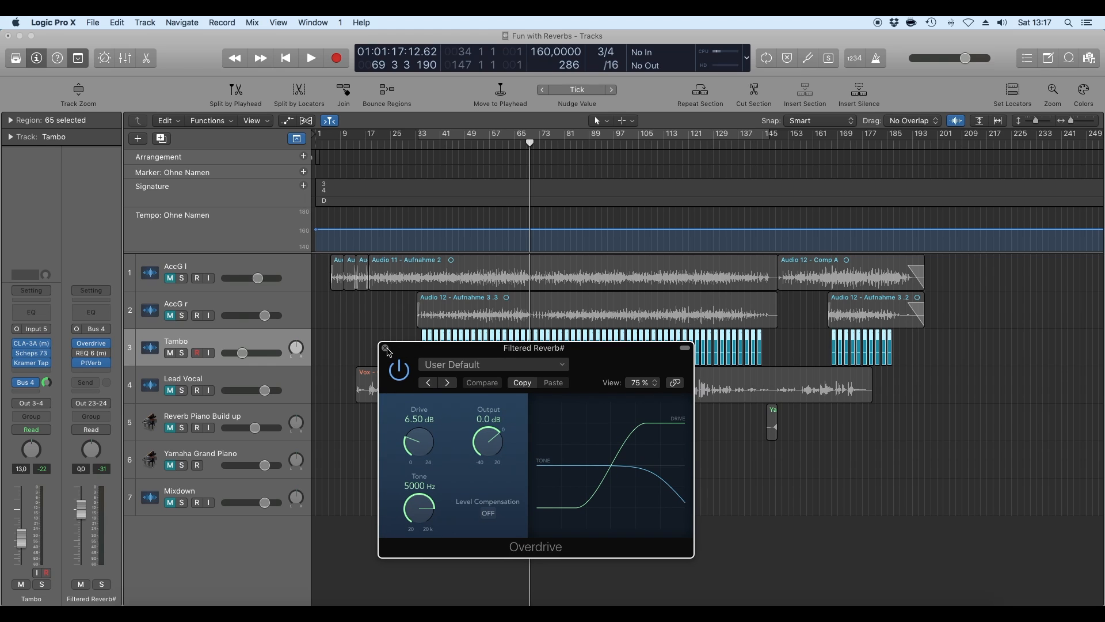
left_click(385, 348)
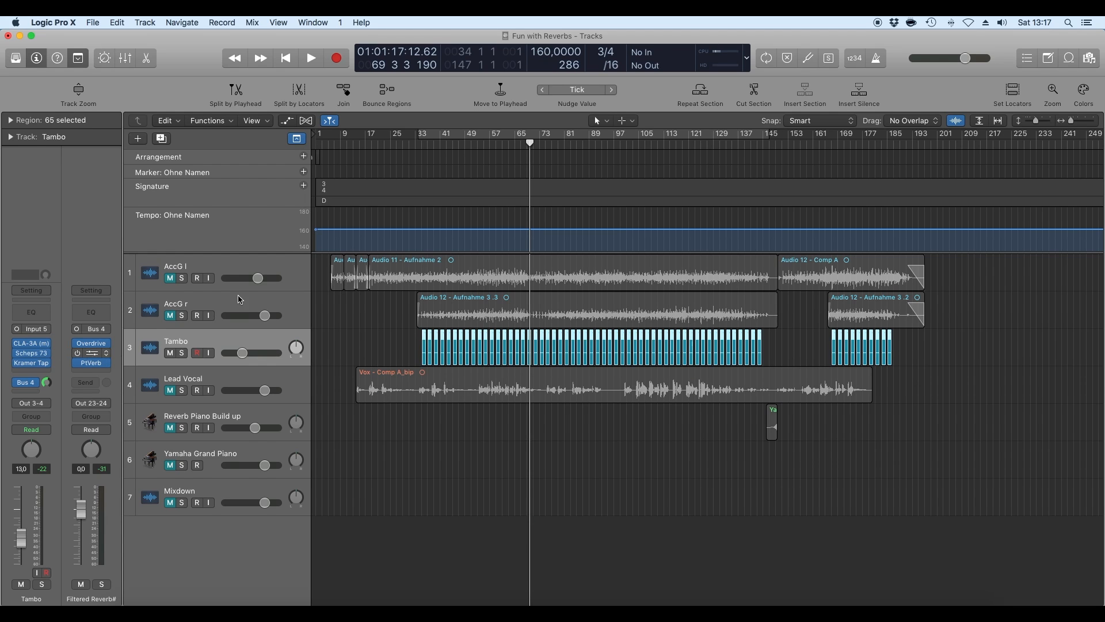
Compare the filtered reverb with the REQ 6 equalizer active and bypassed during playback, leave it switched on and close its window
left_click(91, 352)
left_click_drag(377, 246, 645, 219)
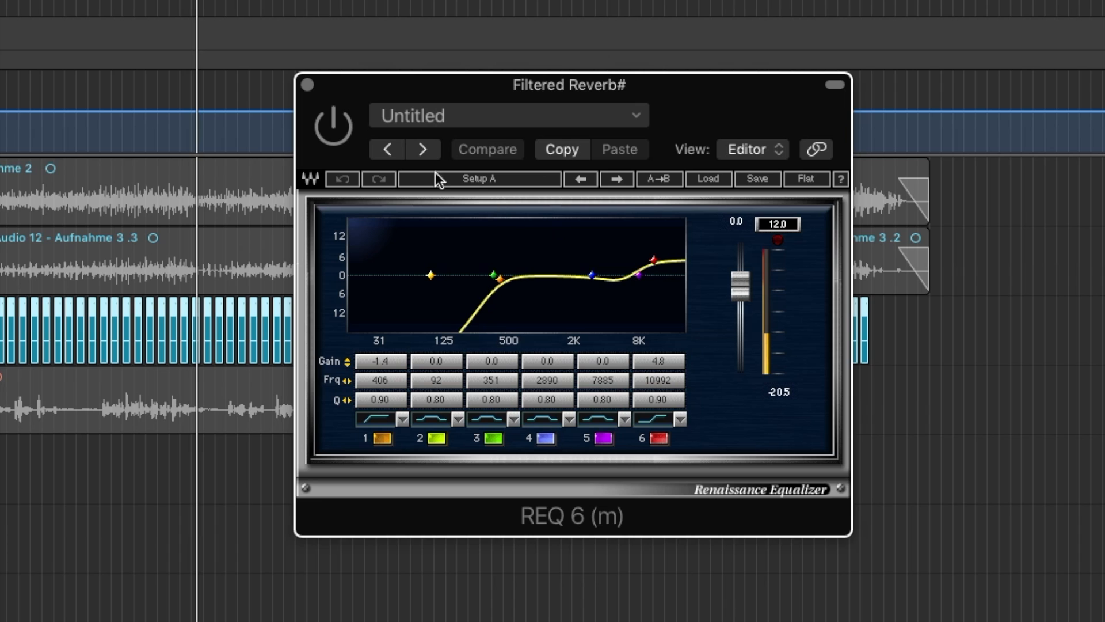
left_click(340, 127)
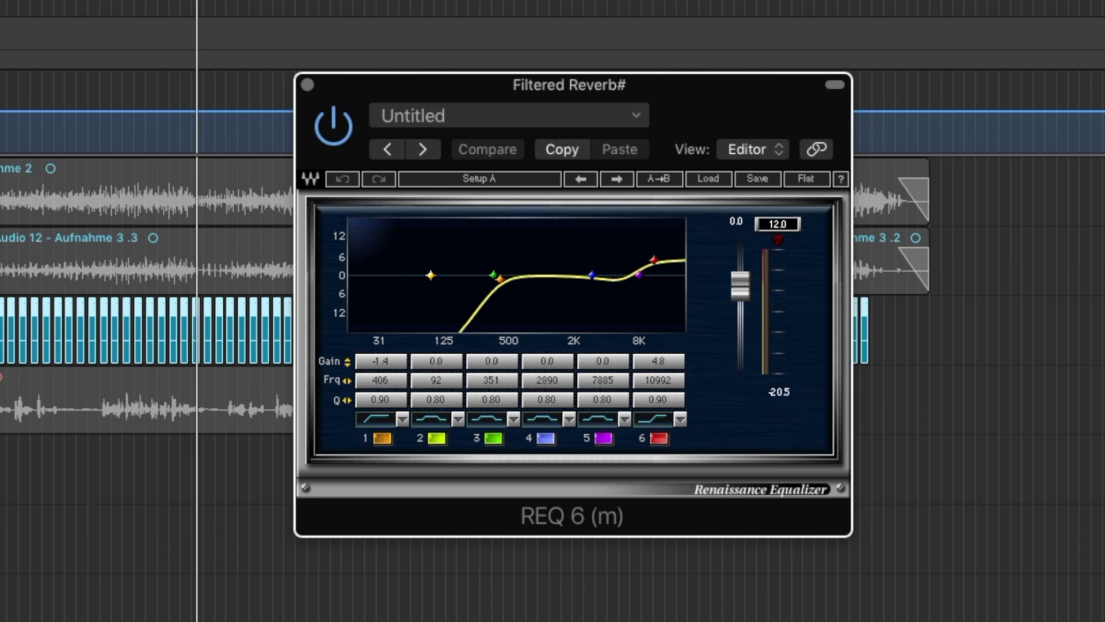
key("space")
left_click(328, 125)
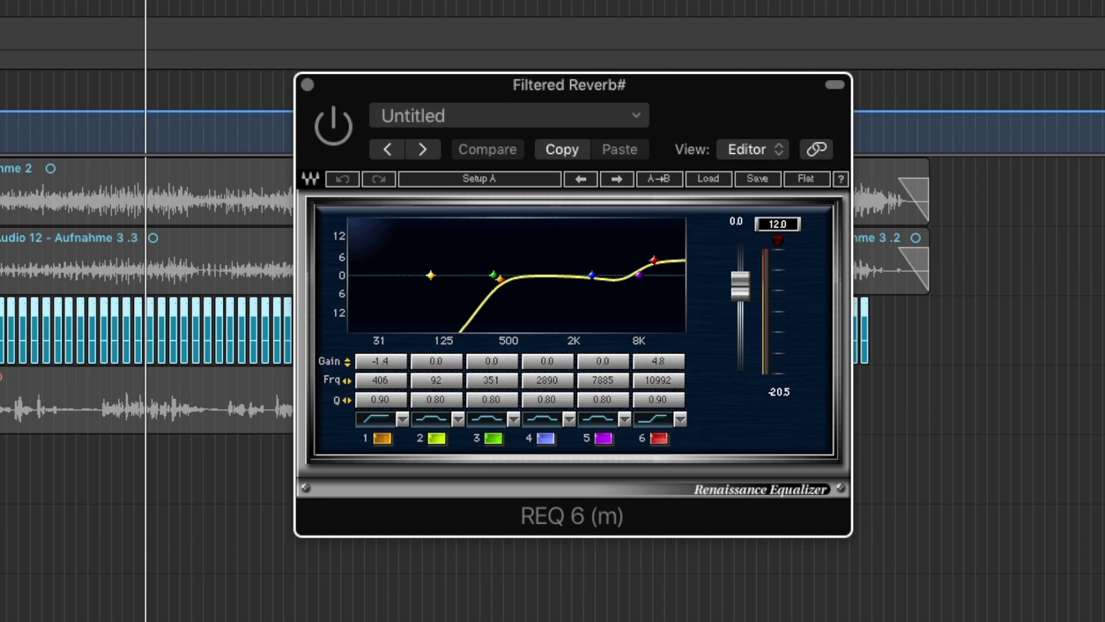
key("space")
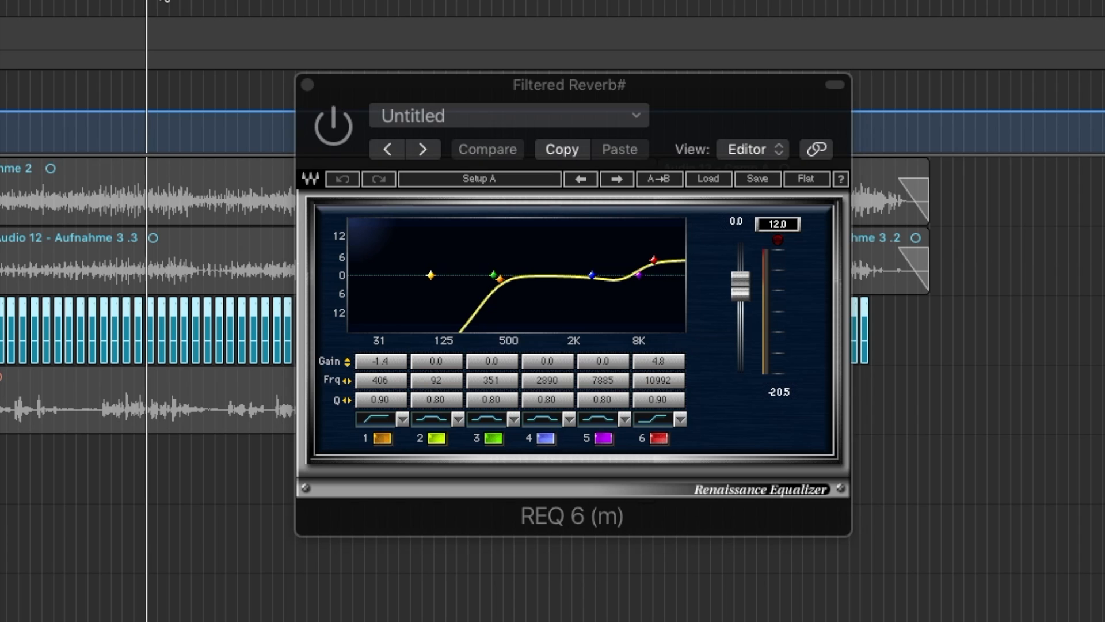
left_click(333, 141)
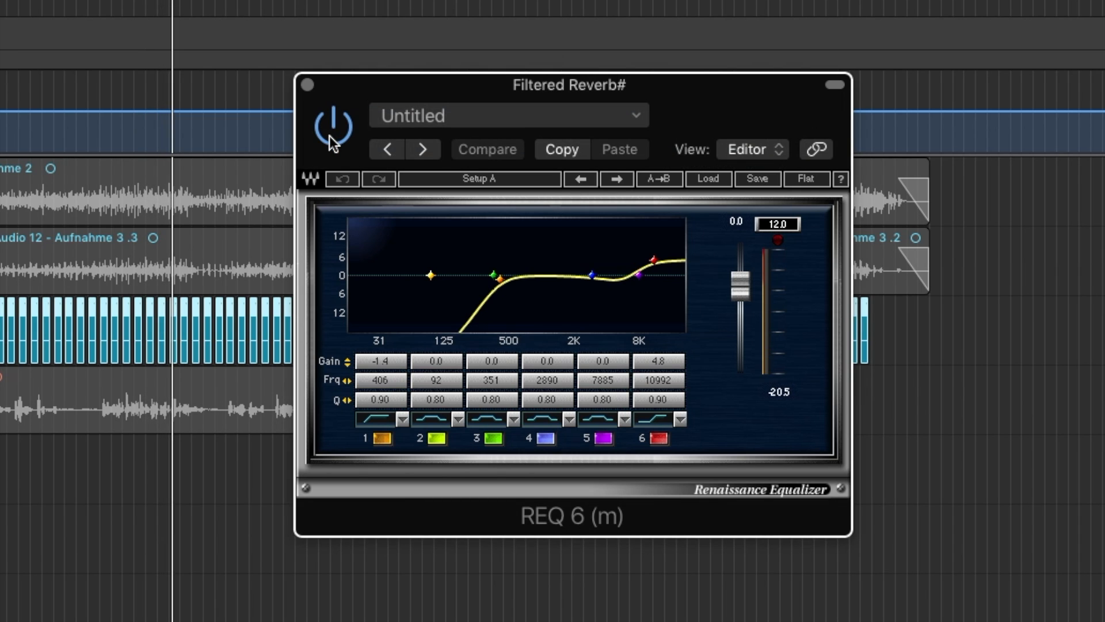
left_click(338, 135)
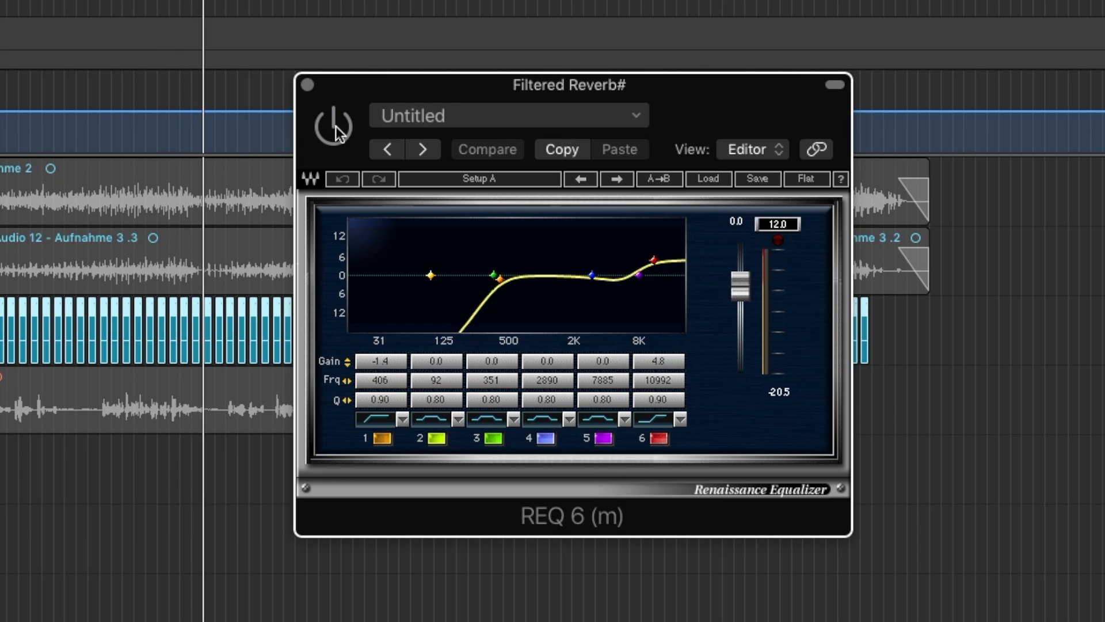
left_click(337, 126)
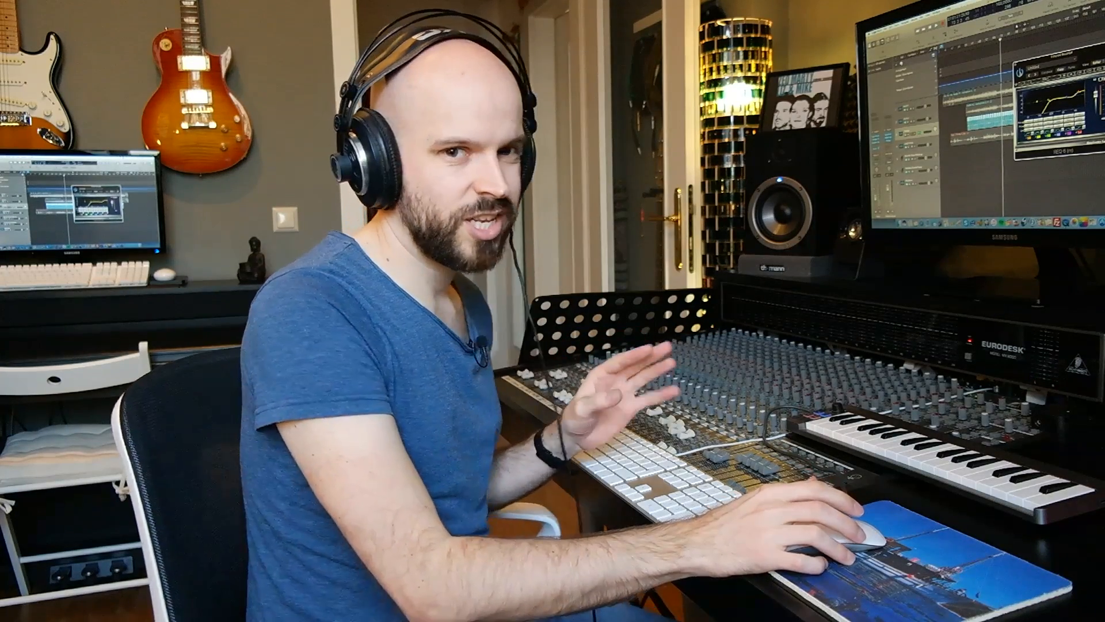
left_click(1016, 65)
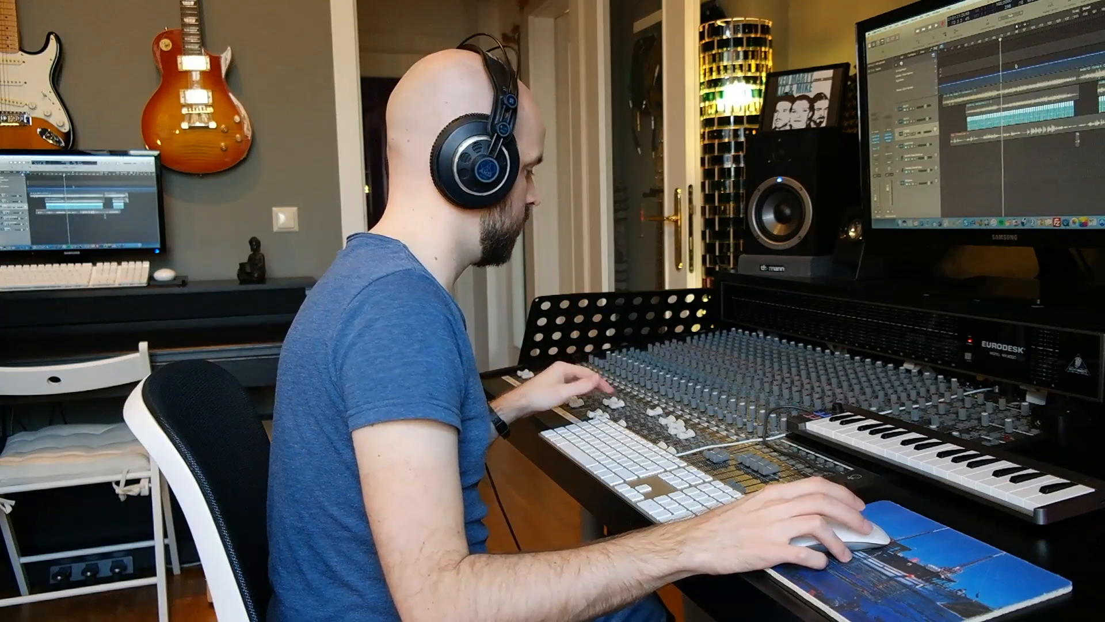
Unmute the AccG l, AccG r and Lead Vocal tracks and play the arrangement from bar 34
left_click(966, 47)
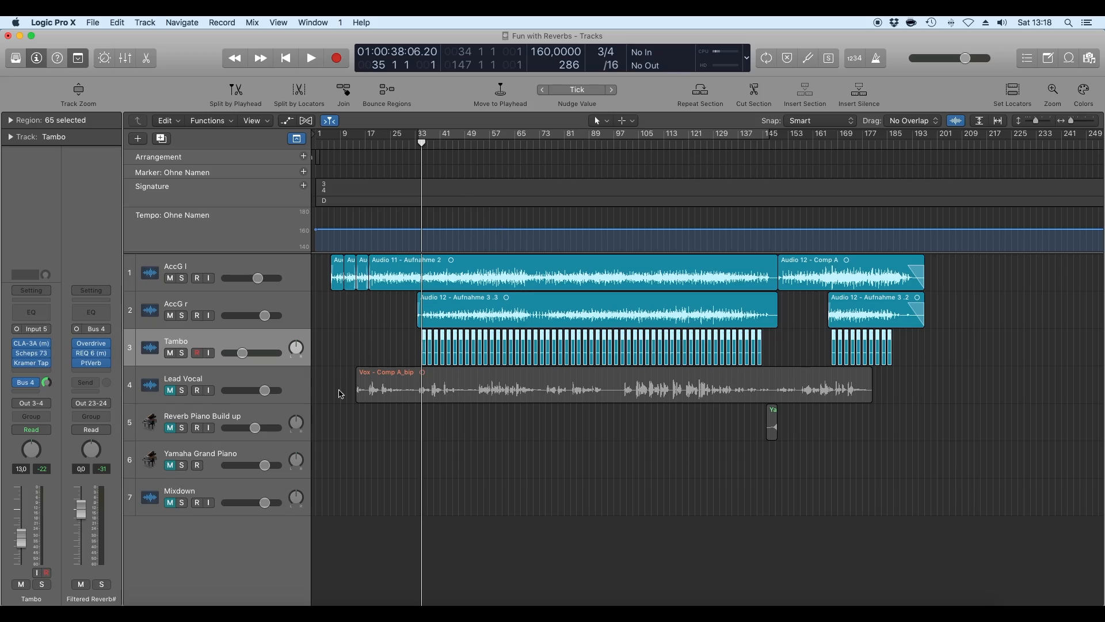
left_click(178, 388)
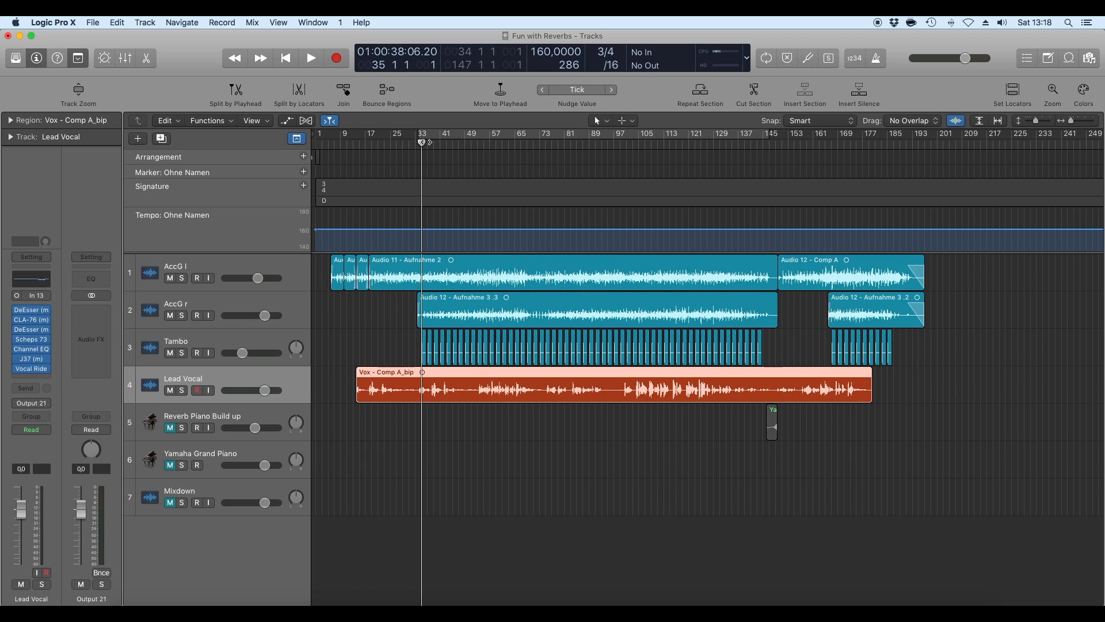
left_click_drag(423, 142, 418, 143)
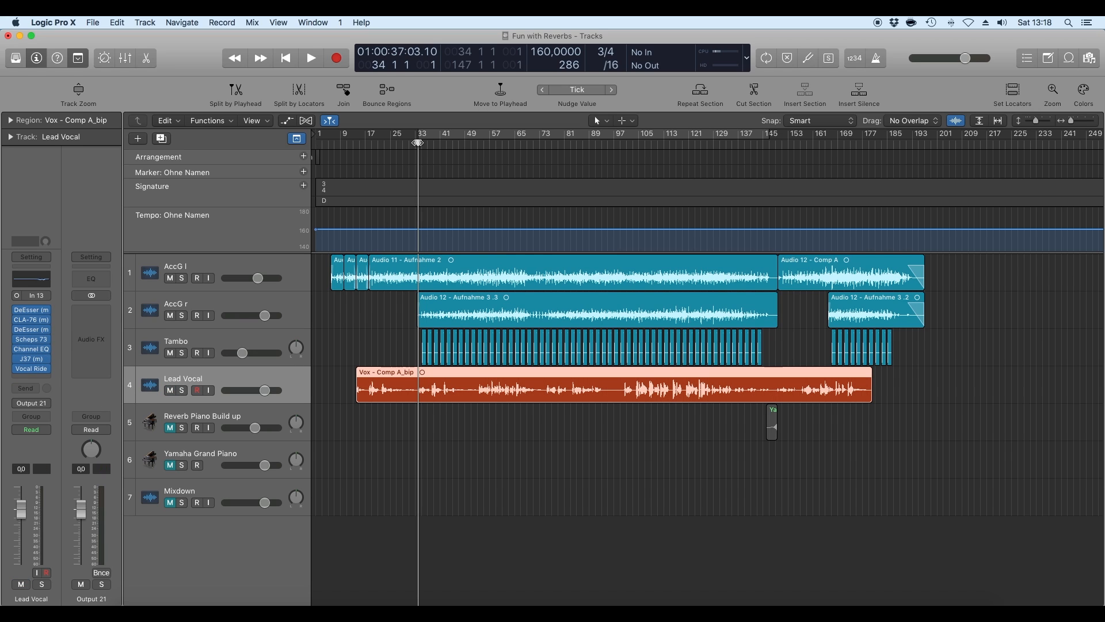
key("space")
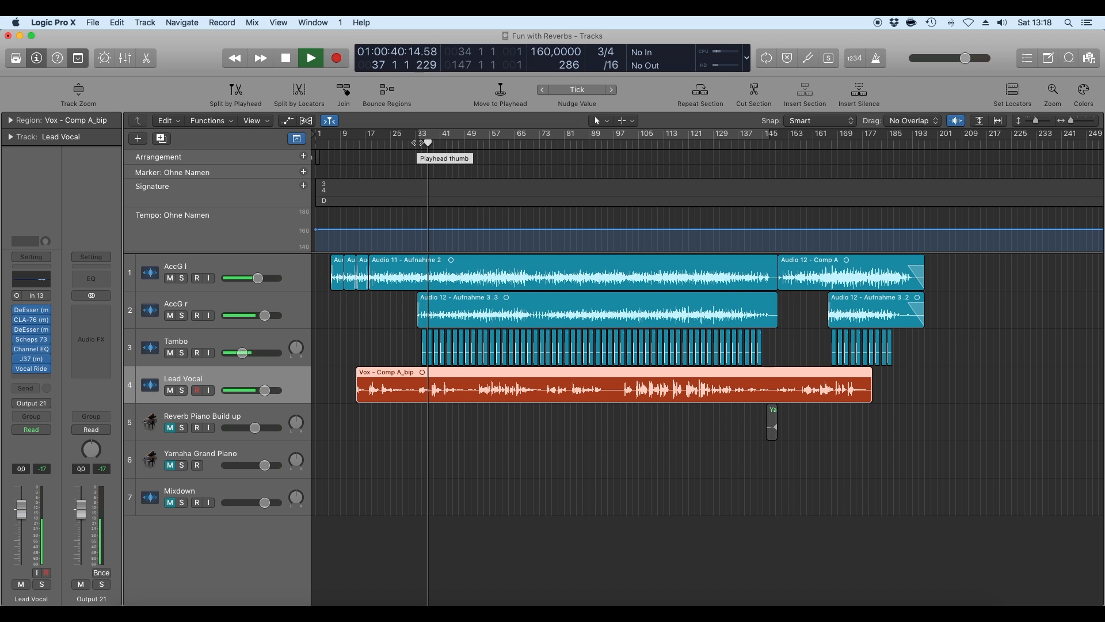
Select the Tambo track and switch its Bus 4 send off and on during playback to compare the mix with and without the filtered reverb
left_click(263, 338)
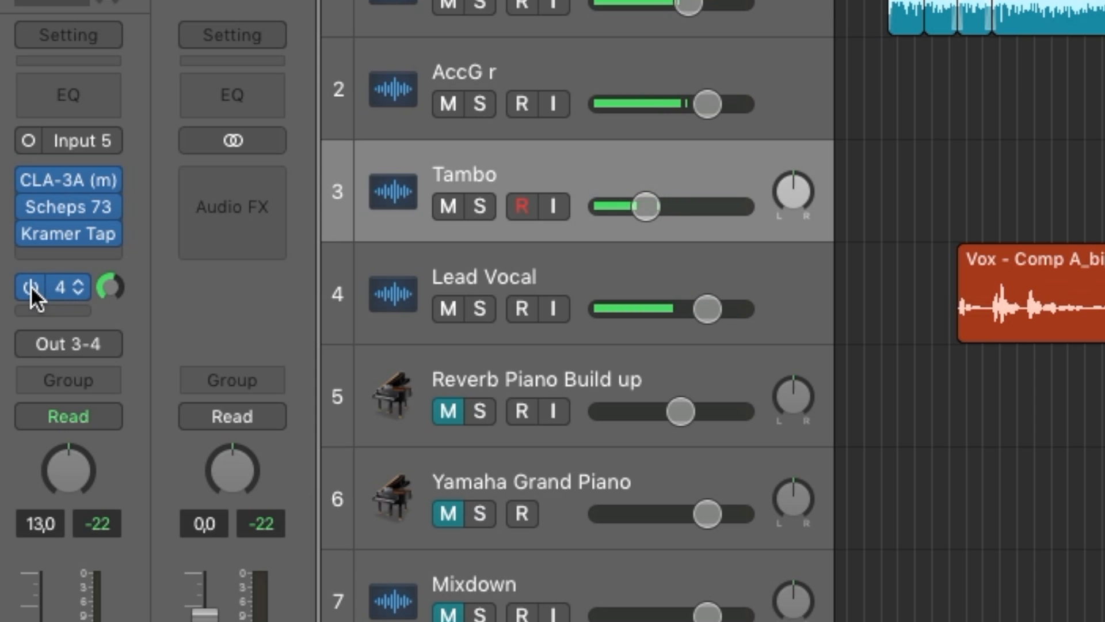
left_click(30, 285)
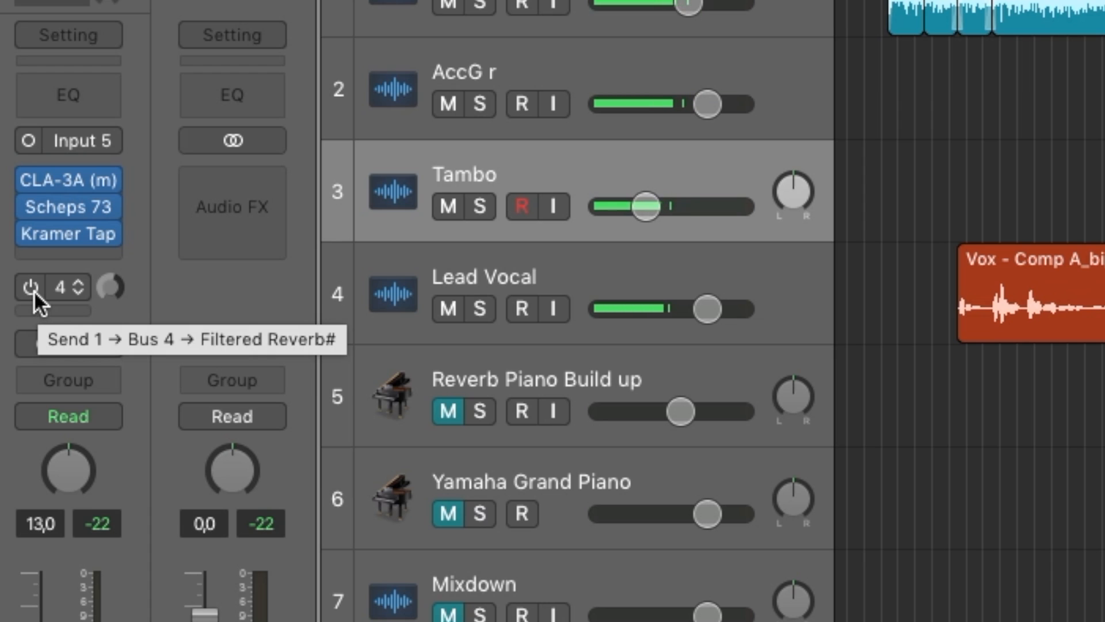
left_click(32, 288)
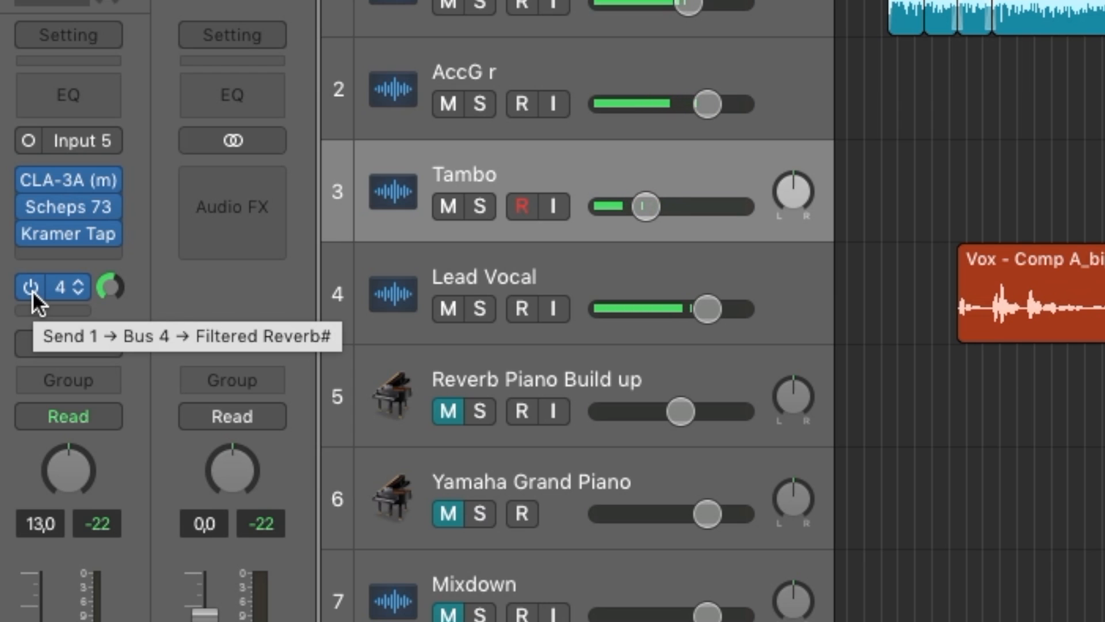
left_click(31, 289)
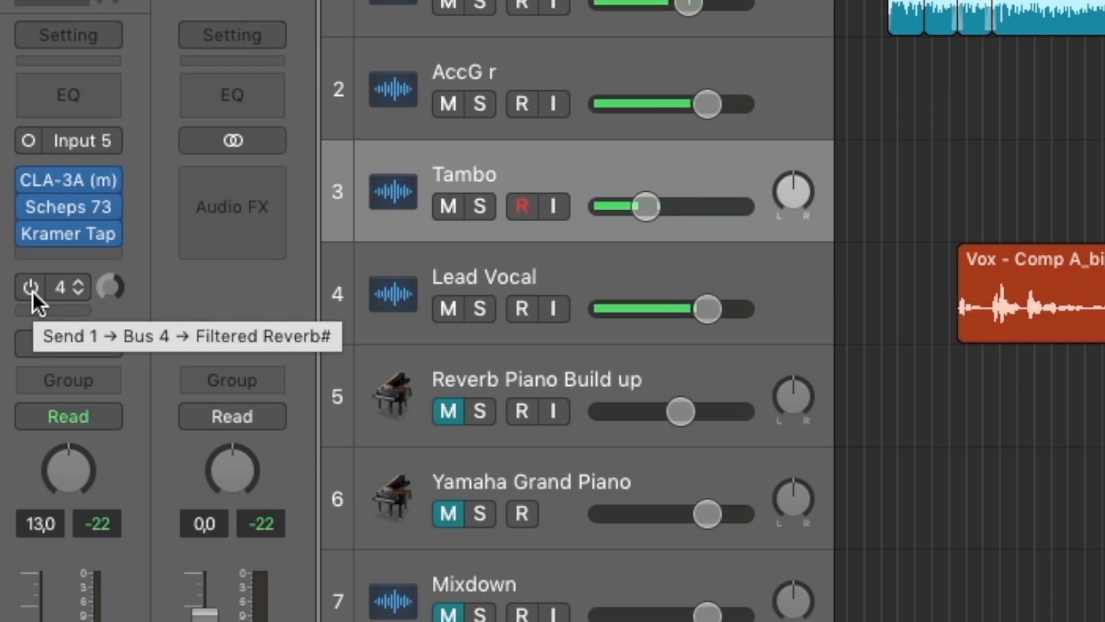
left_click(32, 289)
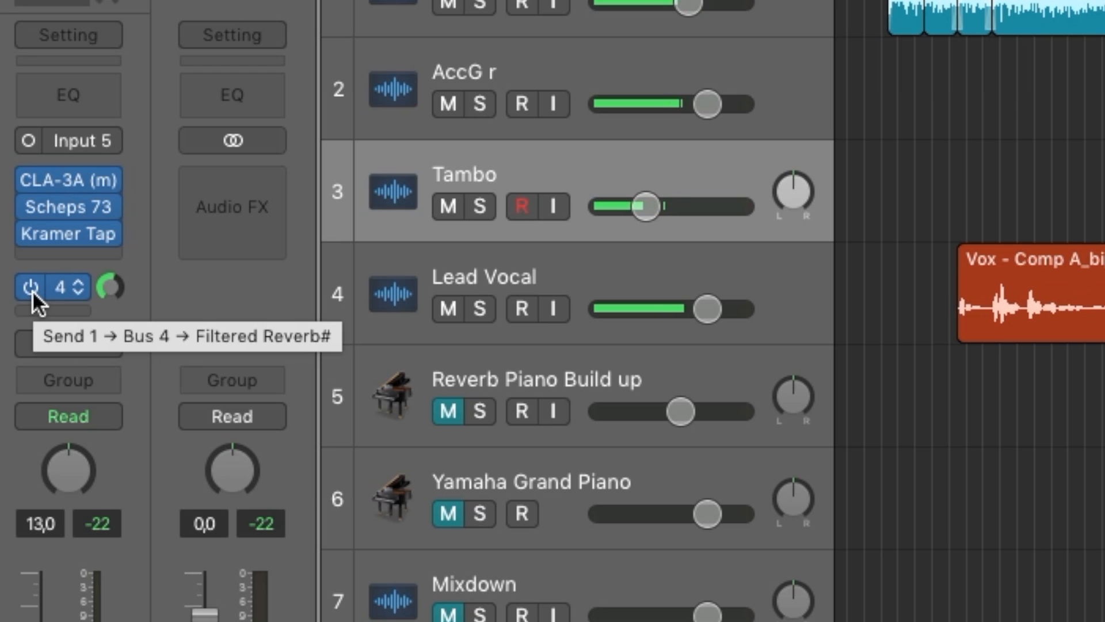